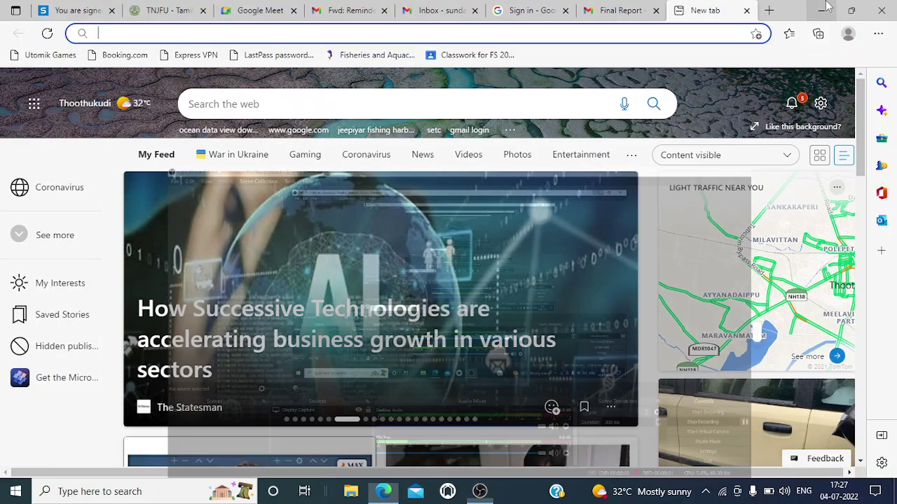
Search the web for 'ocean data view download' from the Edge address bar.
left_click(649, 31)
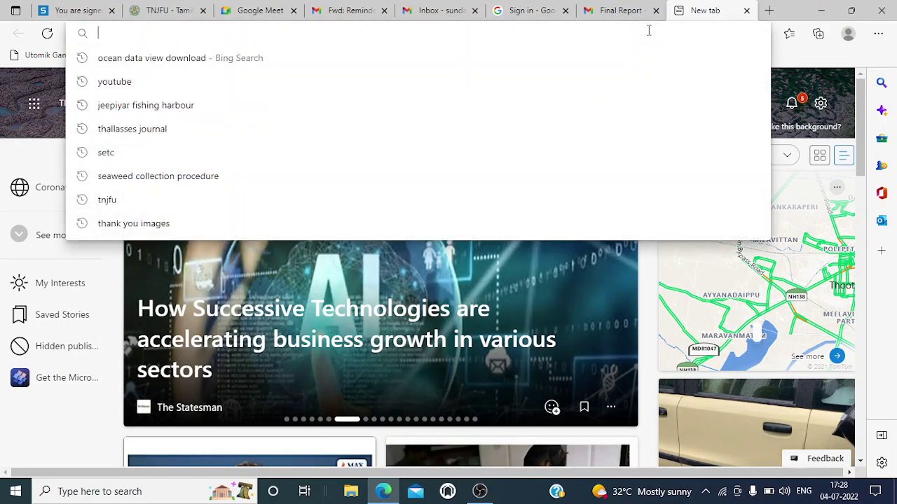
type("od")
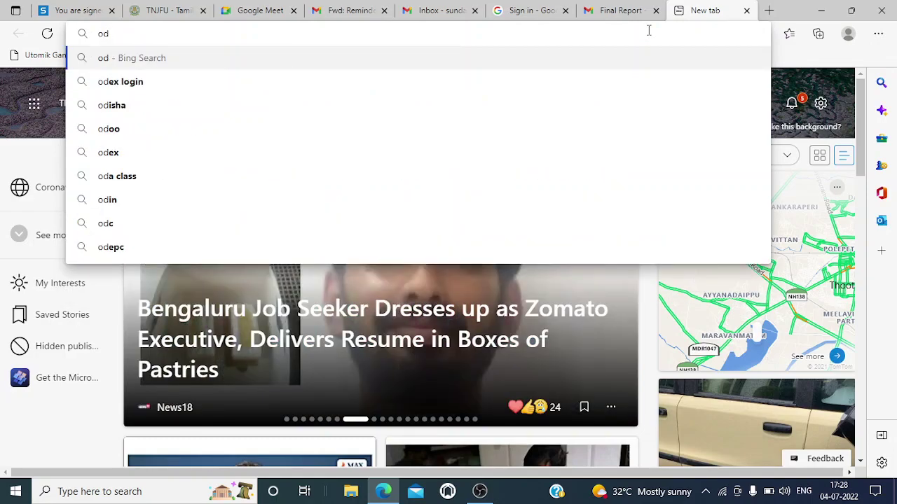
key("BackSpace")
type("cean")
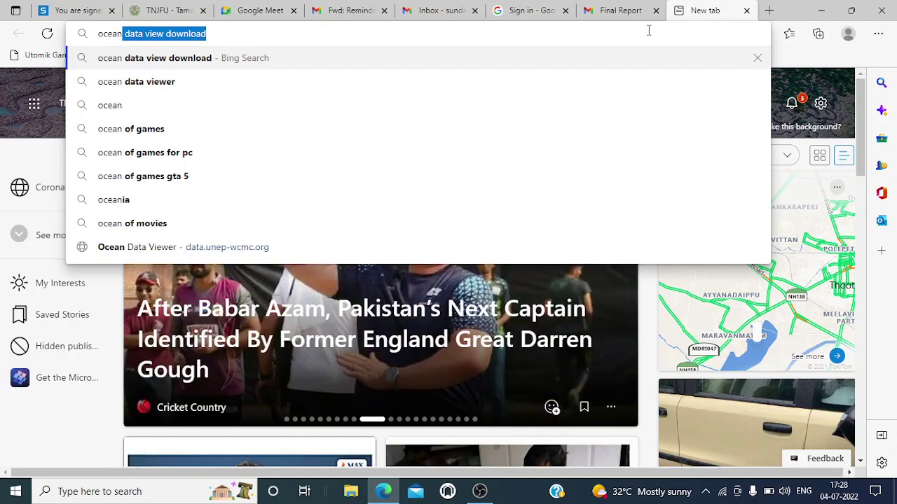
key("Return")
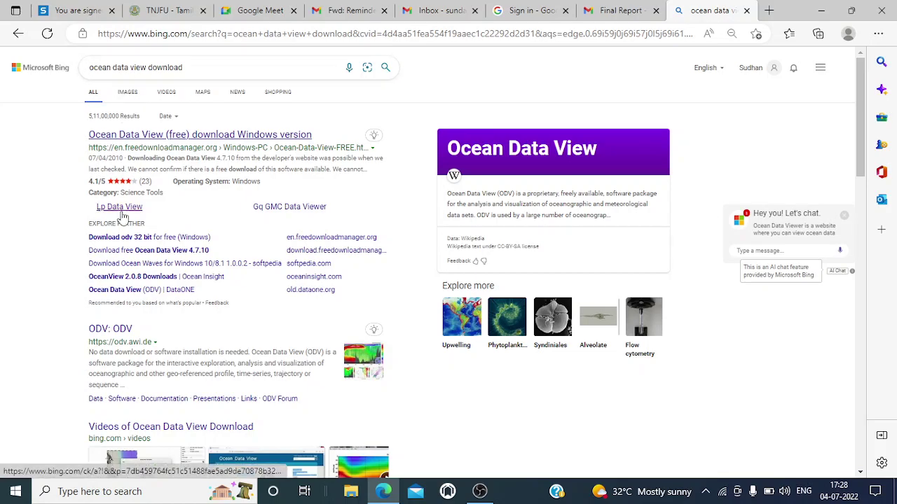
Open the 'ODV: ODV' search result in a new tab.
scroll(126, 277, "down", 1)
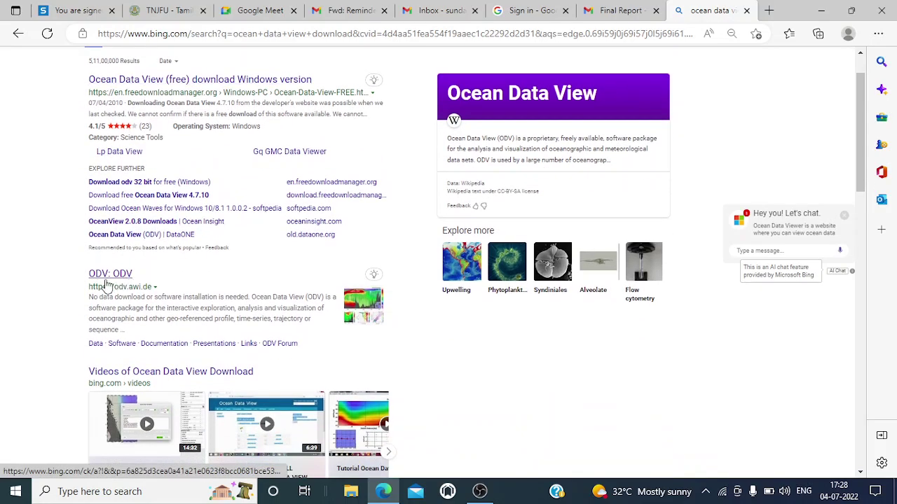
mouse_move(110, 328)
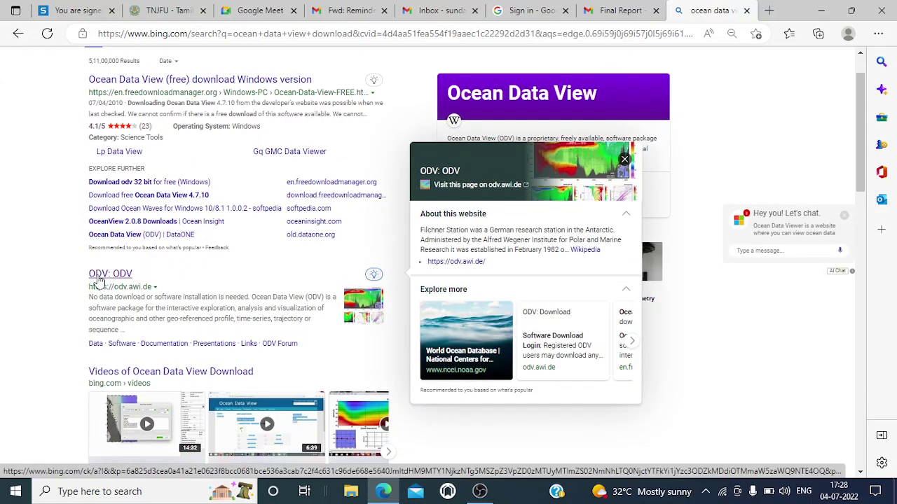
right_click(98, 281)
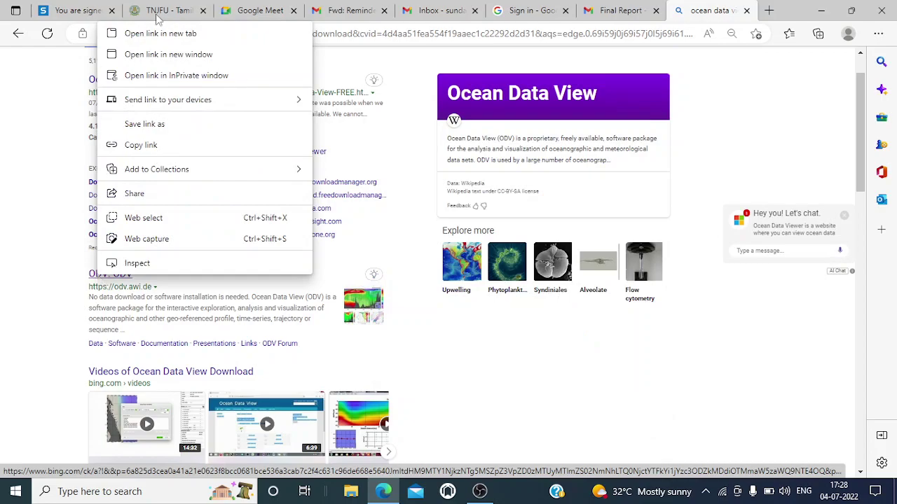
left_click(168, 35)
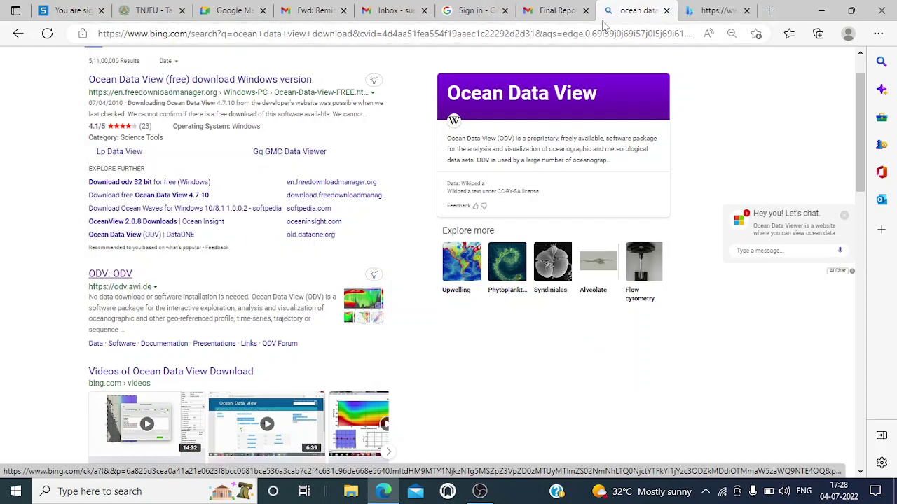
On the ODV tab, go to Software > Download and open 1_ODV_Application, Latest_Version, then Windows.
left_click(712, 12)
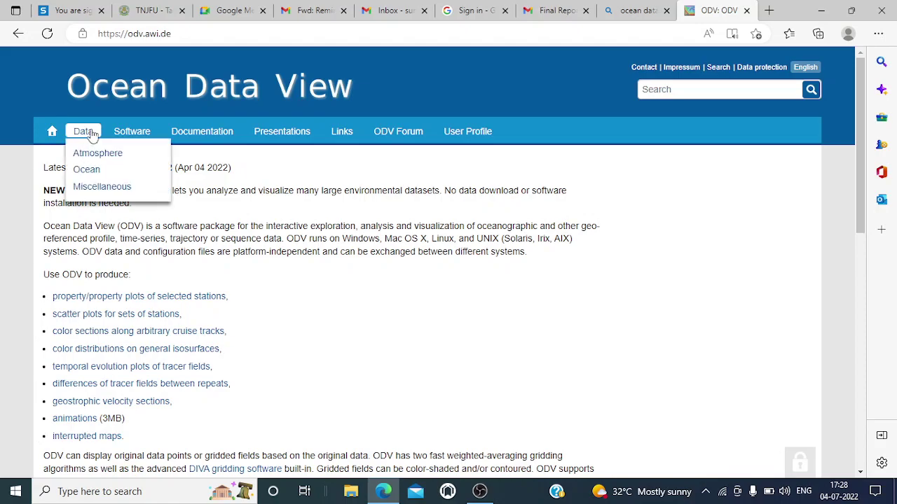
mouse_move(132, 131)
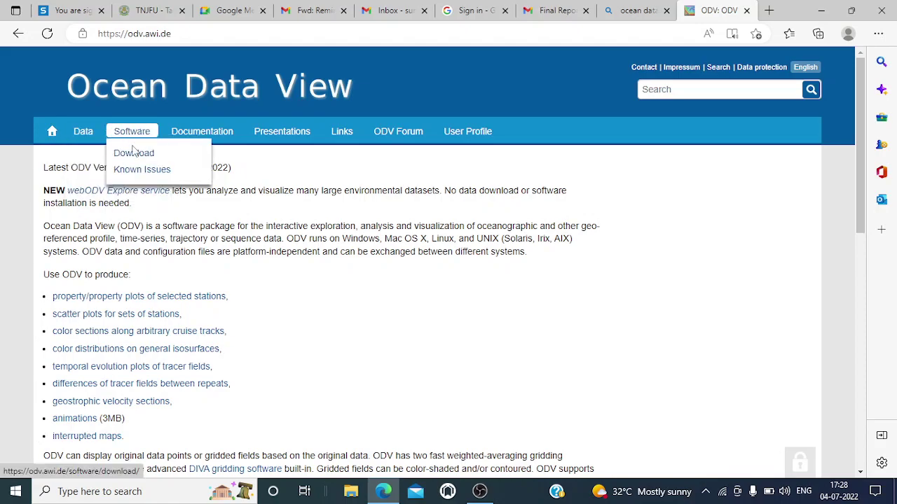
left_click(135, 155)
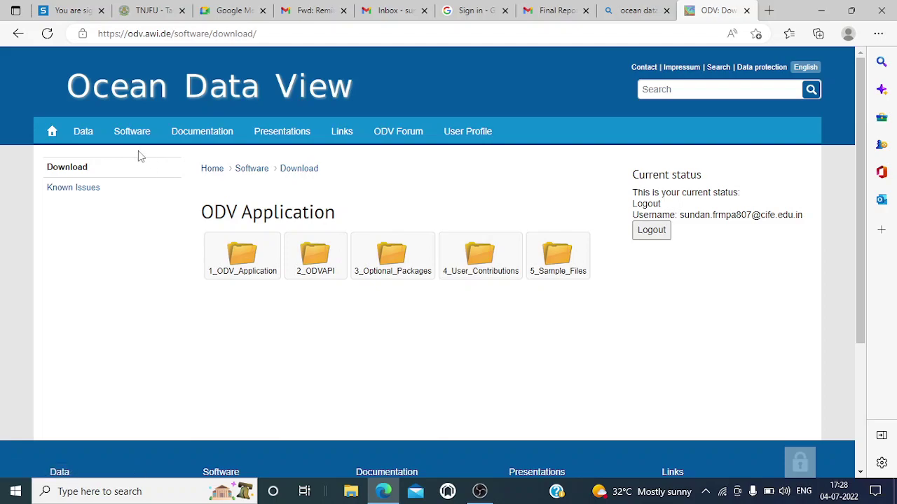
left_click(240, 256)
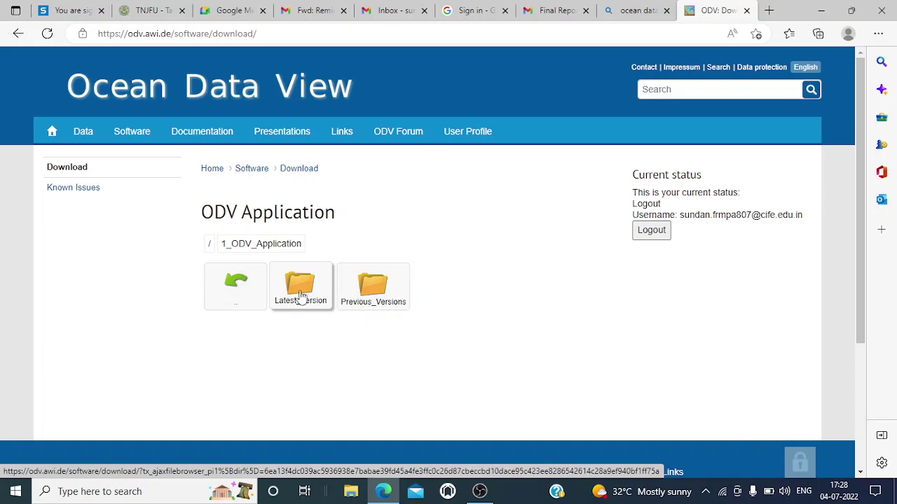
left_click(303, 287)
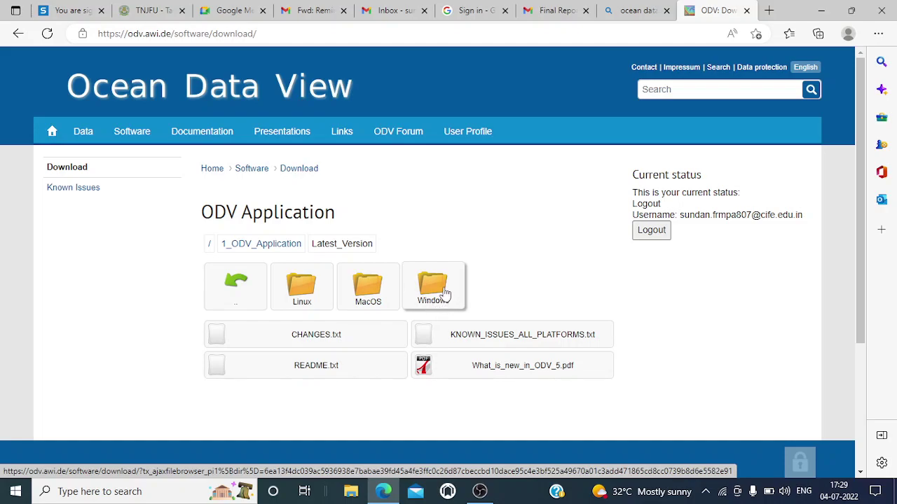
left_click(444, 293)
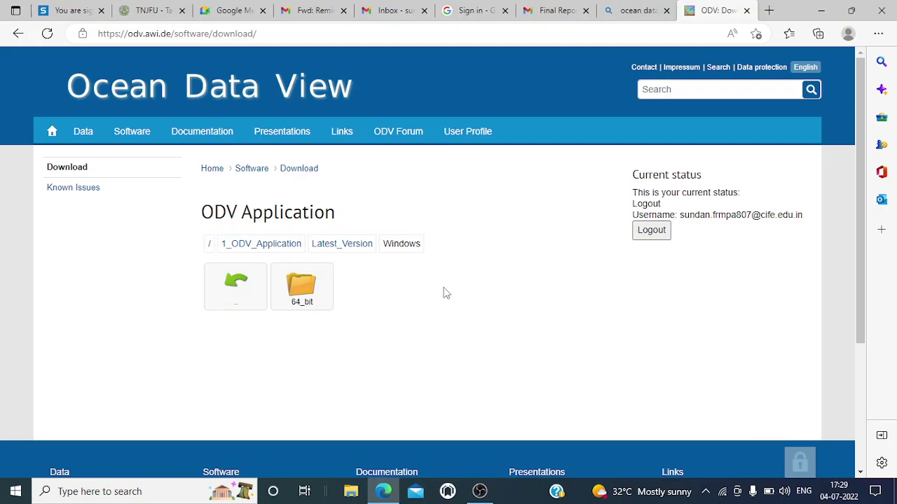
Open the 64_bit folder and scroll through the odv_5.6.2_w64.exe installer and its accompanying files.
left_click(310, 290)
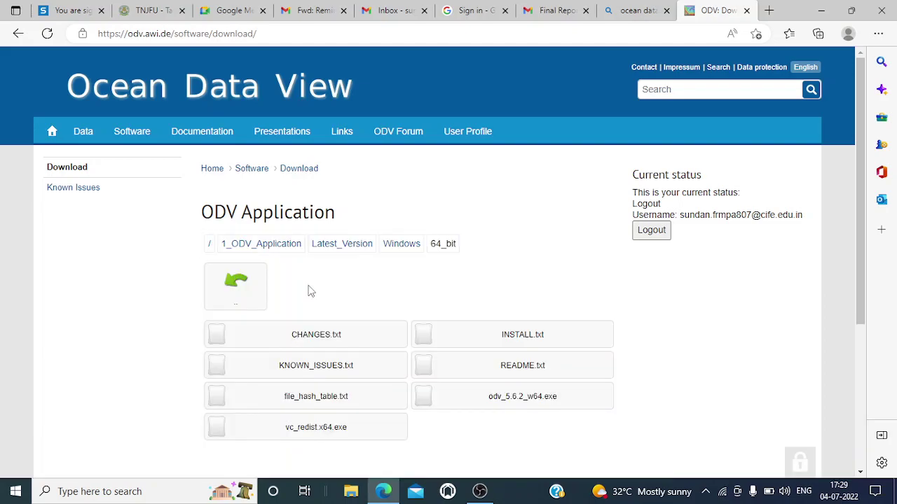
scroll(637, 395, "down", 1)
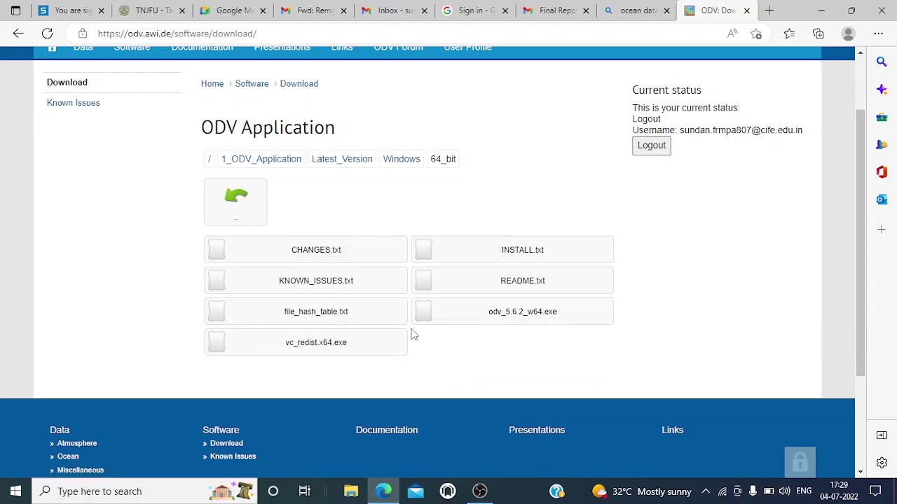
scroll(609, 213, "up", 1)
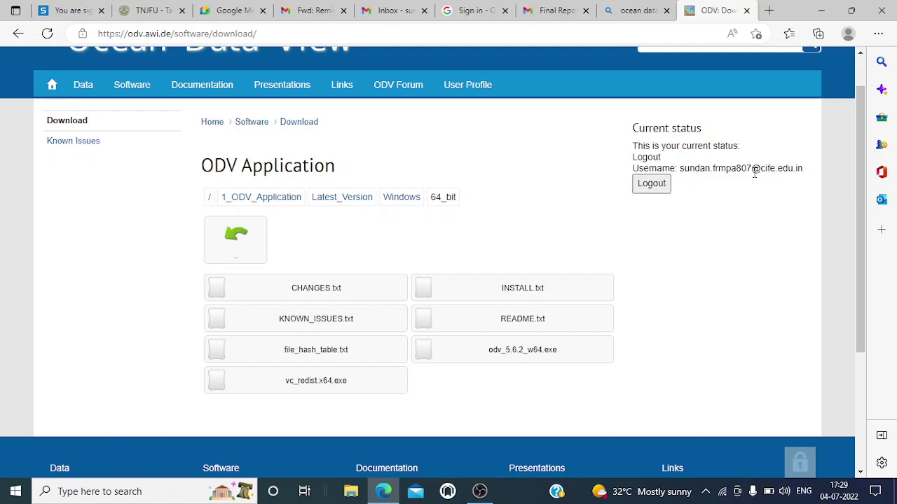
Log out and check that the Software Download Login page says 'You have logged out.'.
left_click(651, 184)
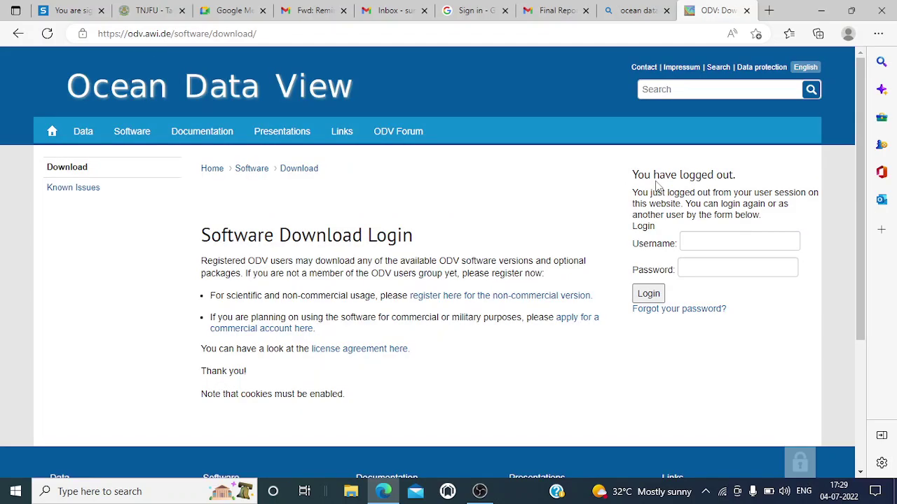
scroll(487, 352, "down", 1)
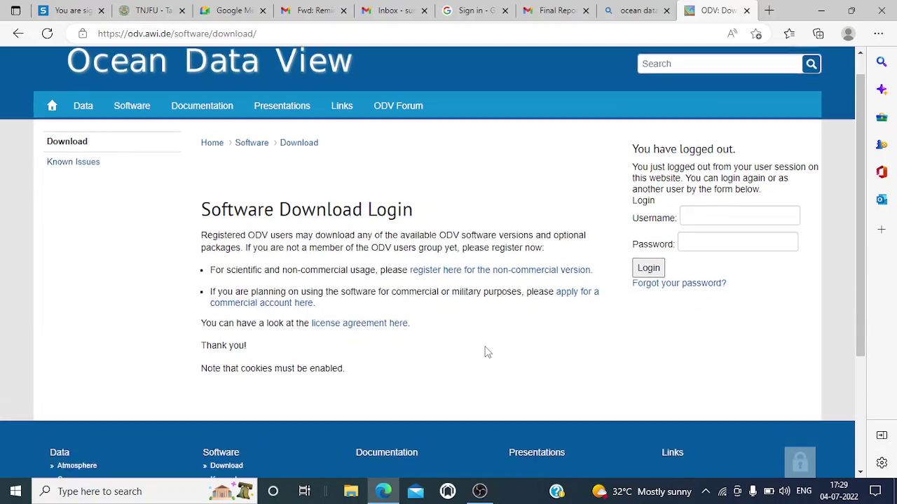
scroll(488, 352, "down", 1)
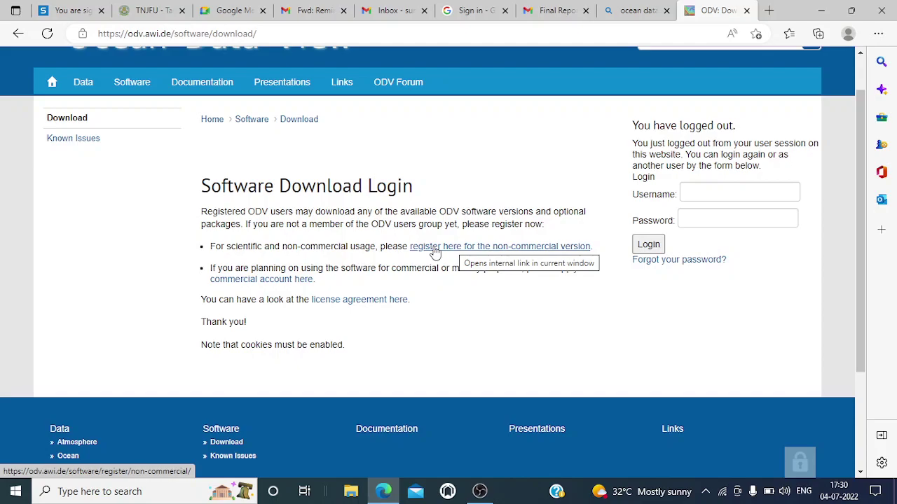
Open 'register here for the non-commercial version' and scroll through its blank required fields.
left_click(434, 254)
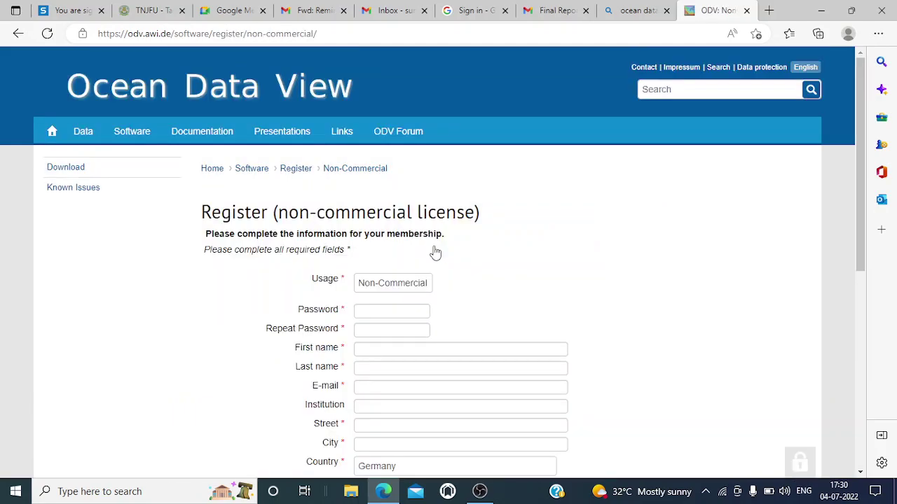
scroll(497, 286, "down", 2)
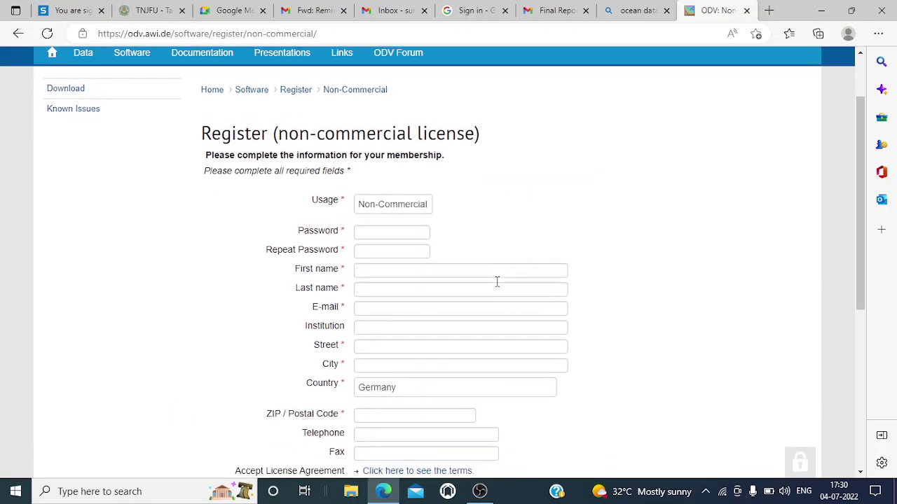
scroll(497, 286, "down", 2)
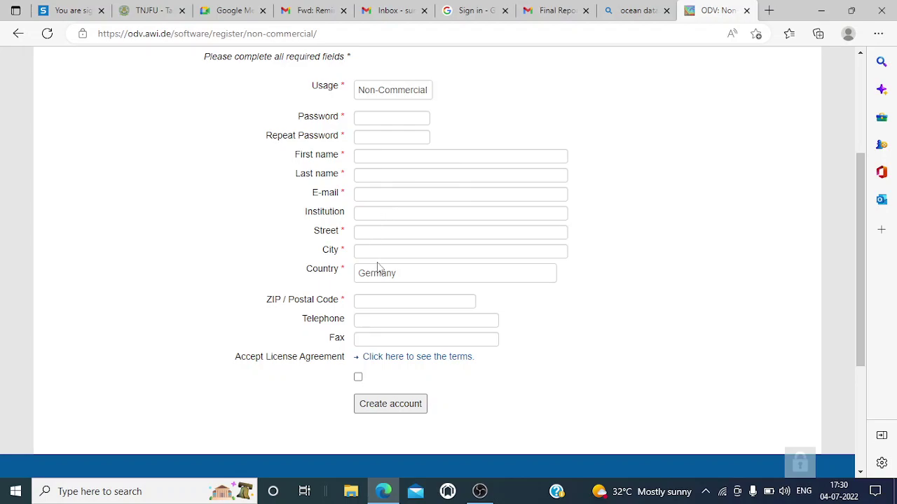
scroll(378, 273, "down", 1)
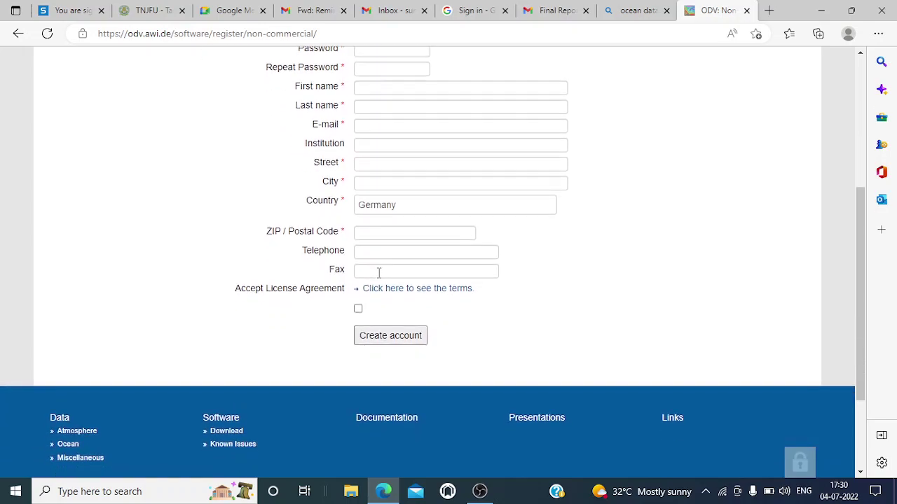
mouse_move(426, 339)
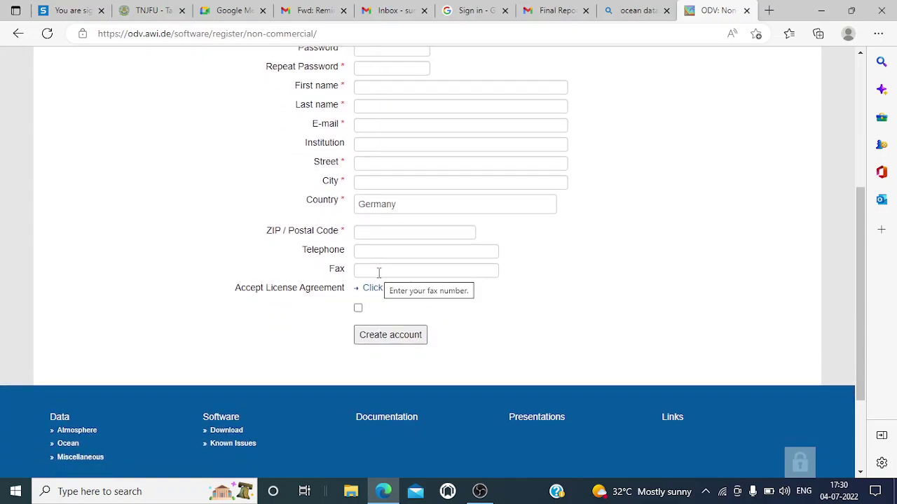
scroll(377, 273, "up", 1)
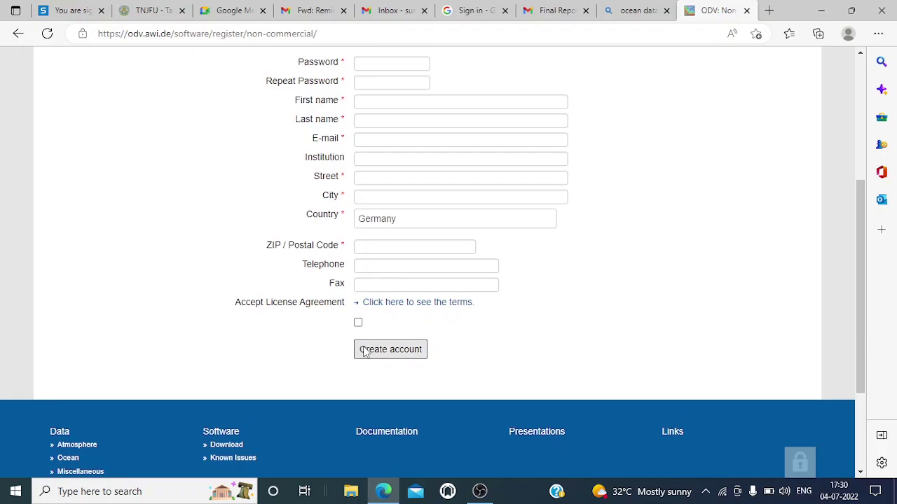
scroll(364, 354, "up", 1)
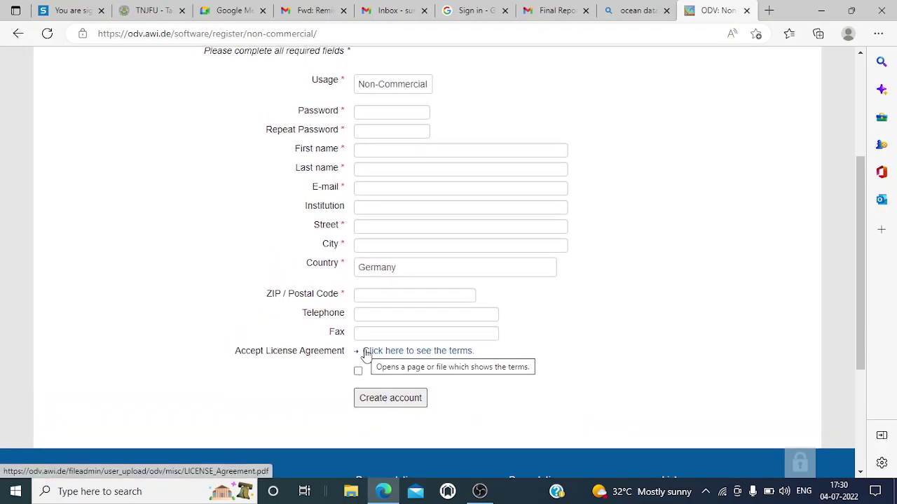
scroll(364, 354, "up", 2)
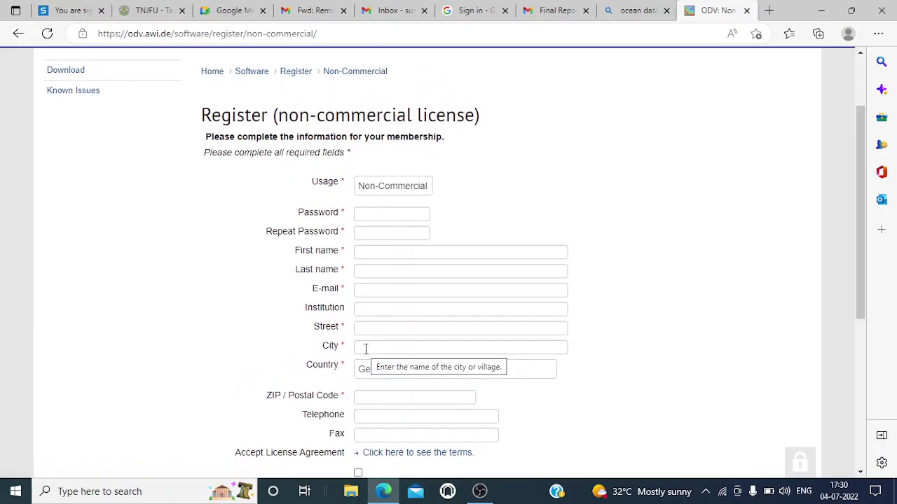
scroll(287, 281, "up", 1)
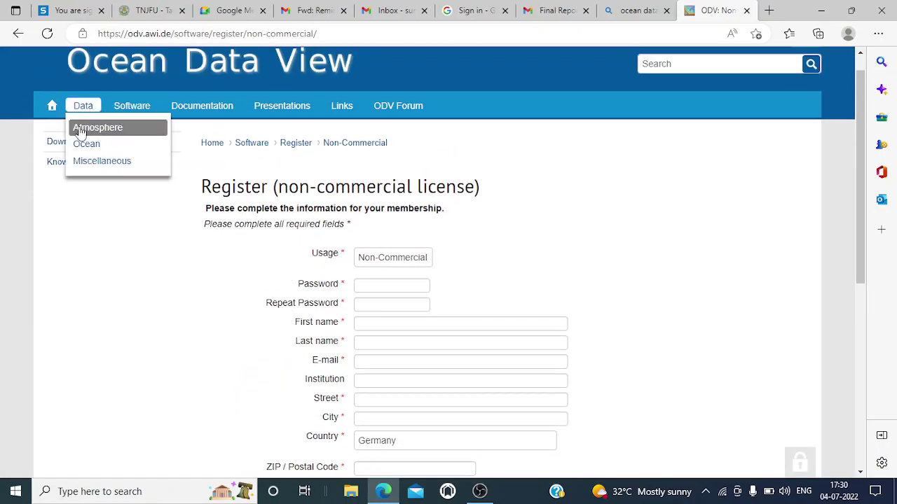
Return to the login page and sign in with the saved username and the account password.
left_click(55, 149)
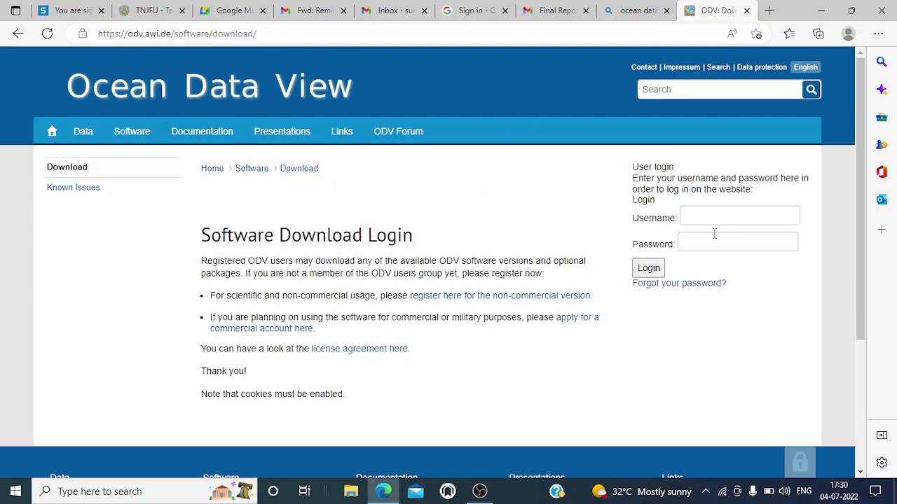
left_click(726, 217)
left_click(667, 256)
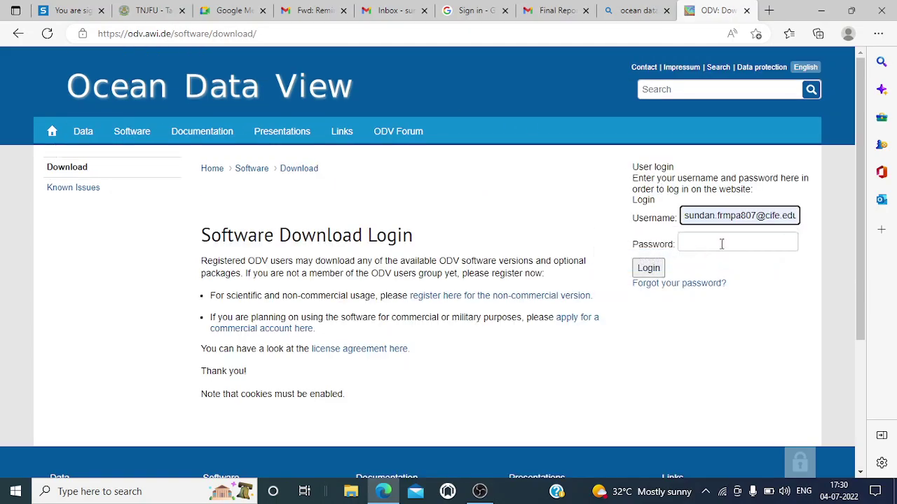
left_click(721, 244)
type("**")
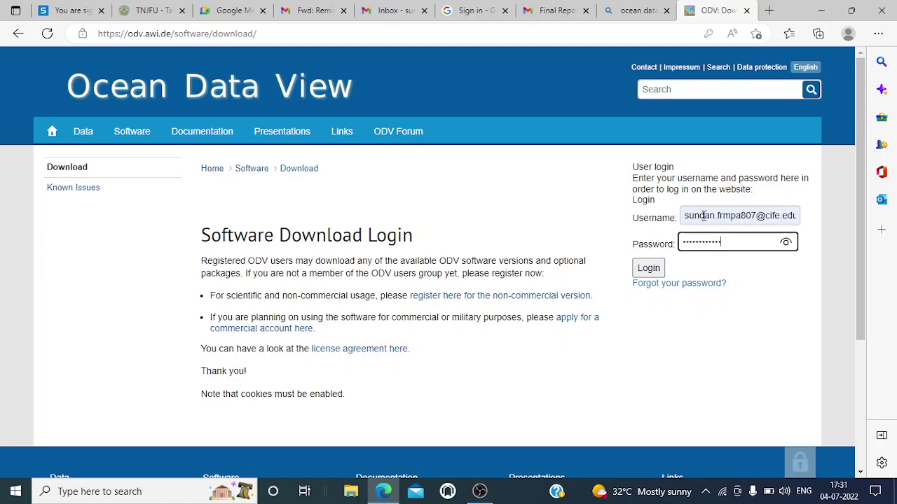
left_click(650, 270)
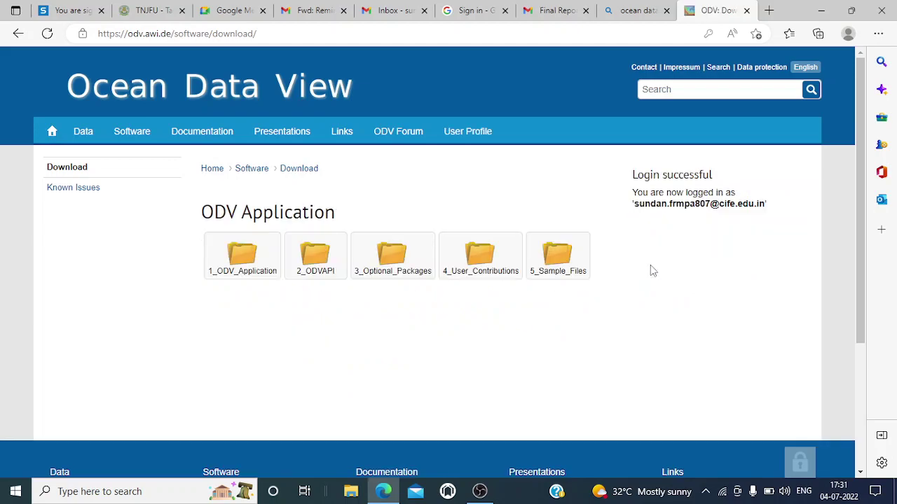
Open 1_ODV_Application > Latest_Version > Windows > 64_bit to list odv_5.6.2_w64.exe again.
left_click(245, 277)
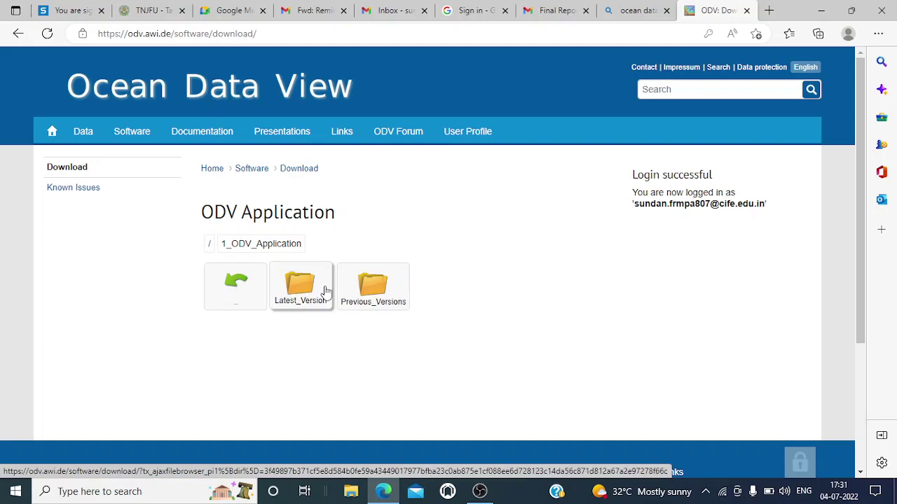
left_click(309, 283)
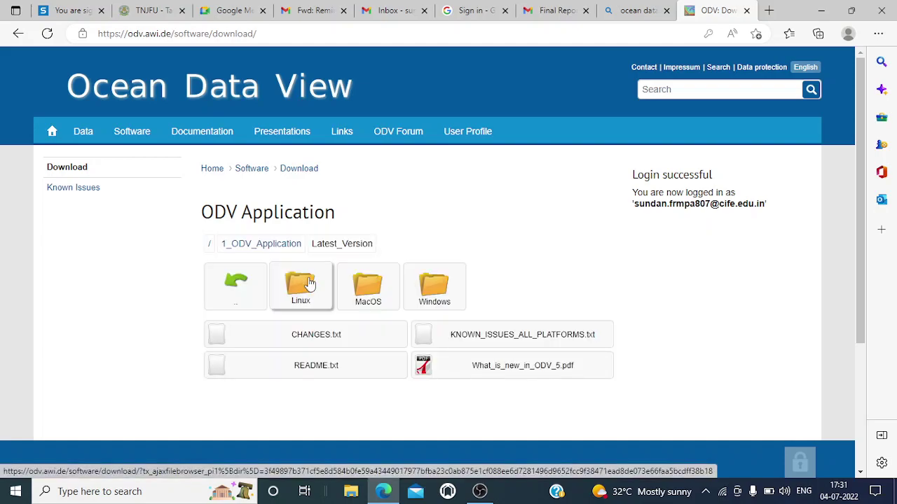
left_click(446, 306)
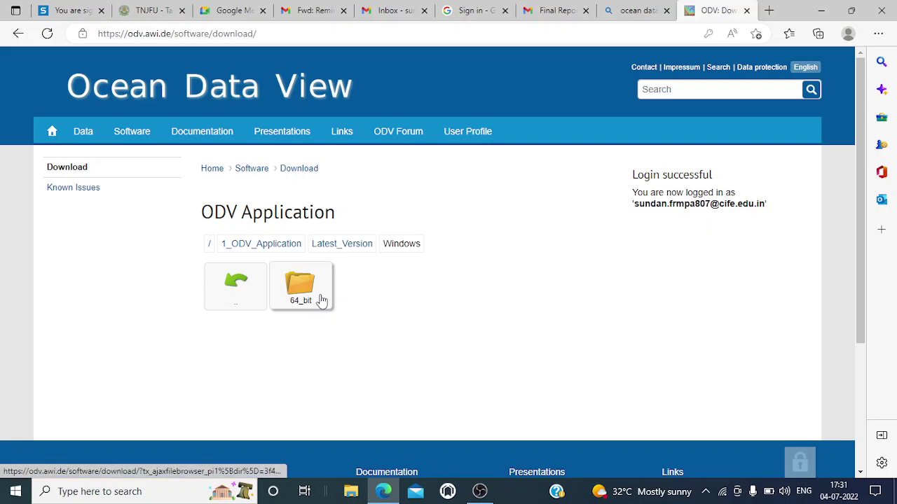
left_click(322, 301)
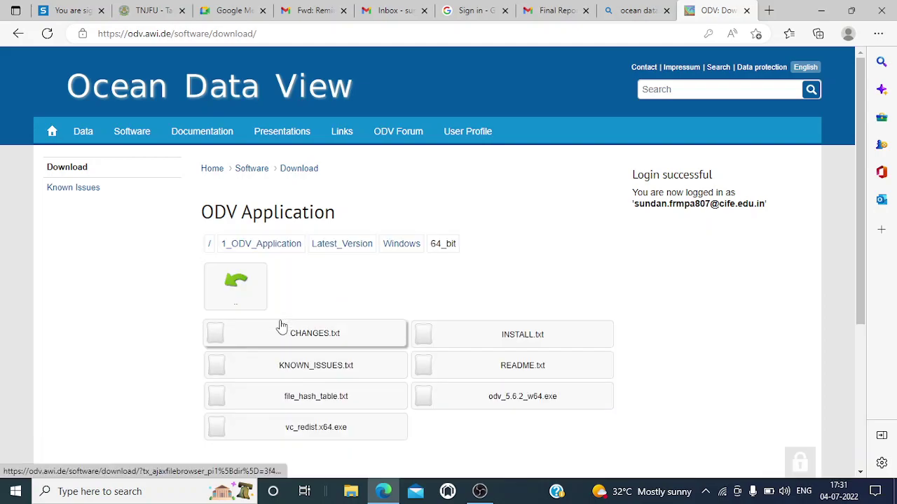
scroll(416, 398, "down", 1)
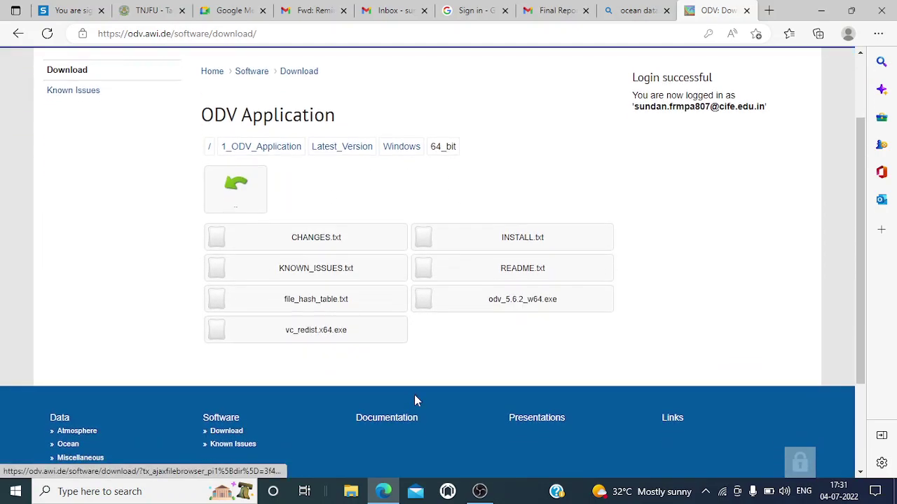